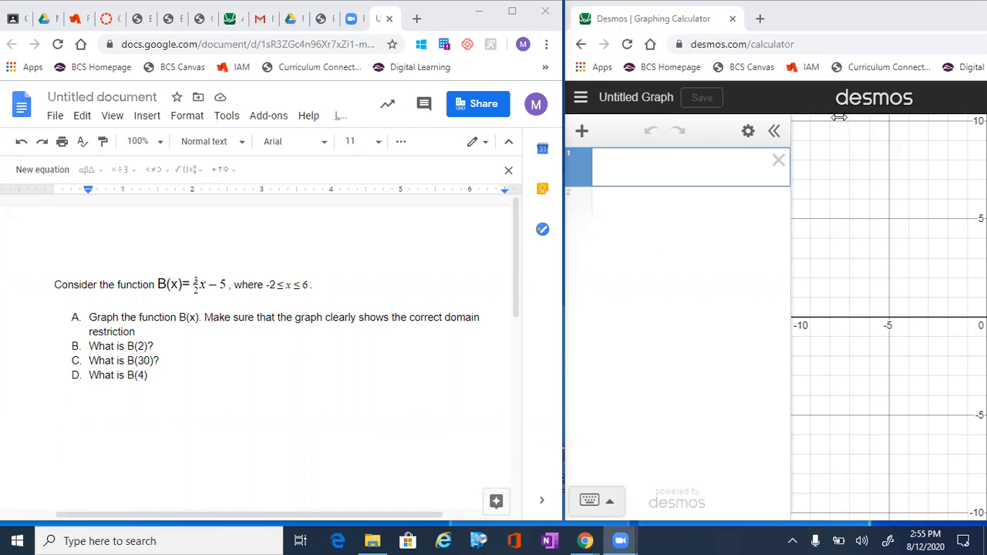
left_click(670, 162)
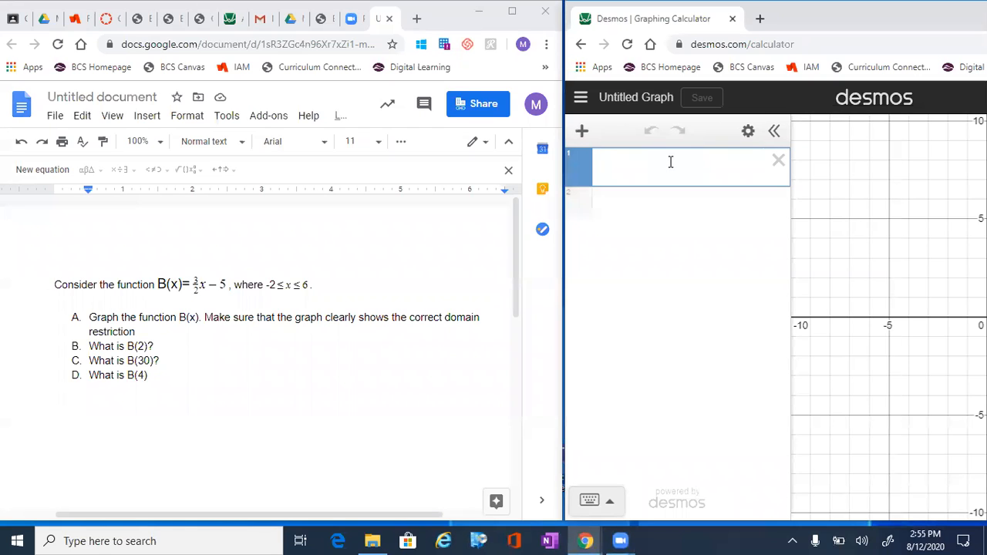
type("B9X")
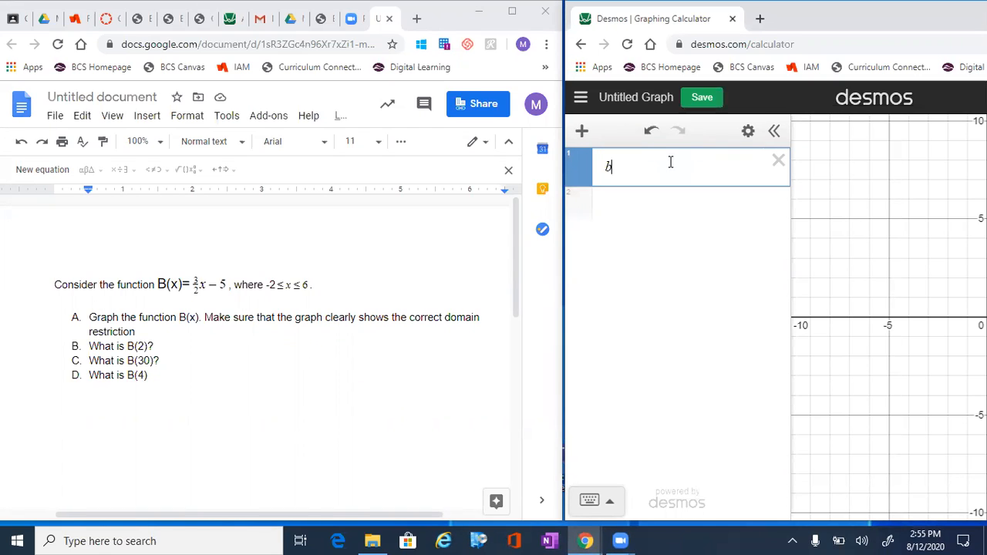
key("BackSpace")
key("BackSpace")
key("BackSpace")
key("BackSpace")
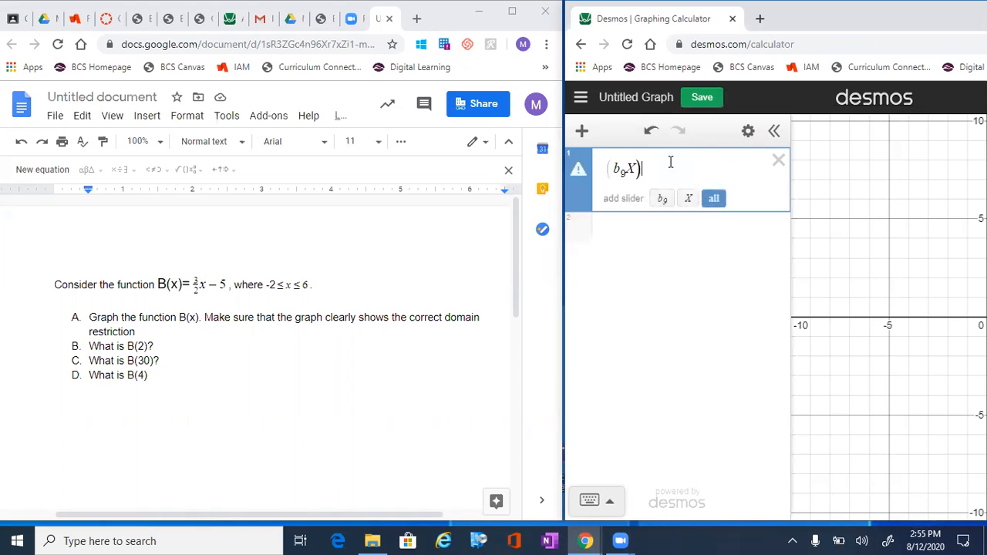
Define the function b(x) = (3/2)x − 5 on the first expression line, keeping the x outside the fraction.
type("b(x)")
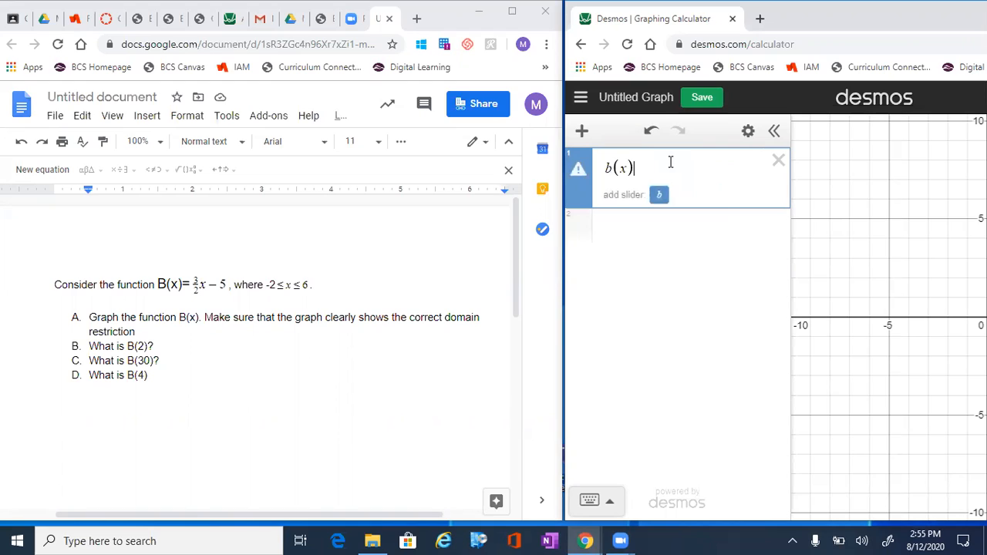
type("=")
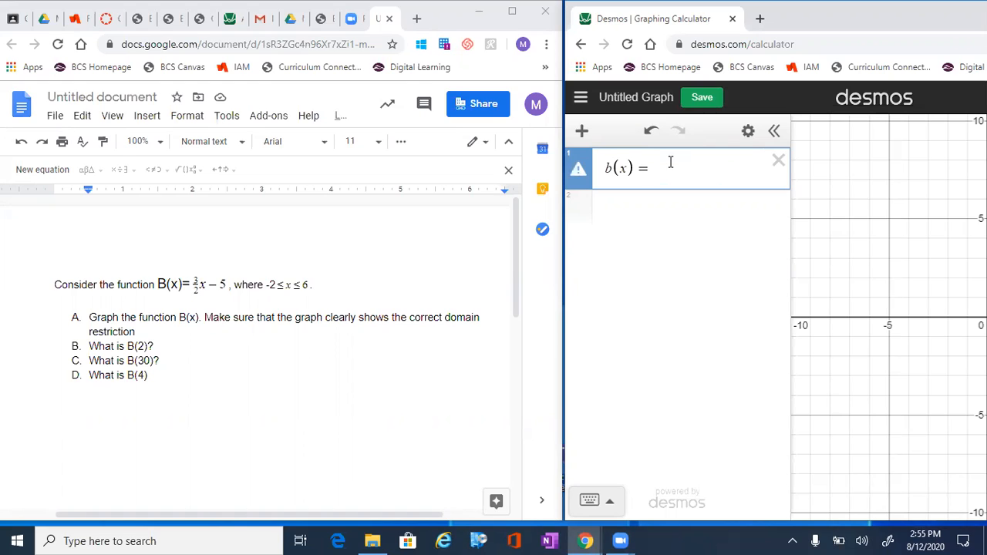
type("3/2x")
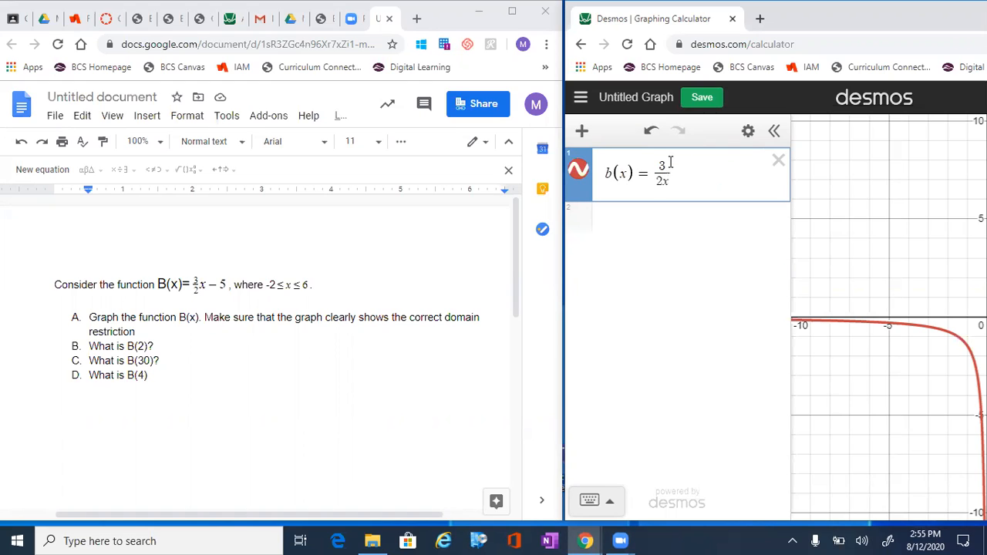
type("-5")
key("BackSpace")
key("BackSpace")
key("BackSpace")
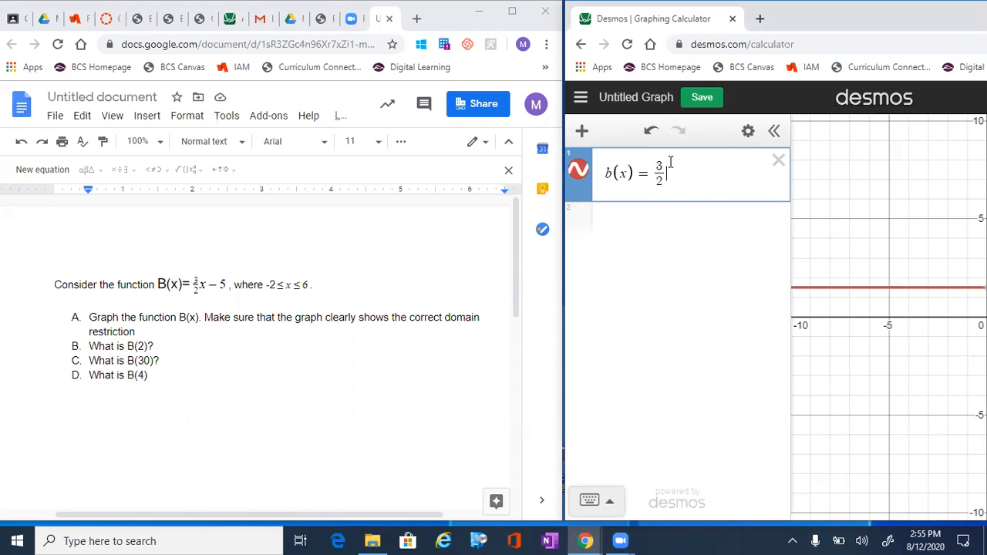
type("x")
type("-5")
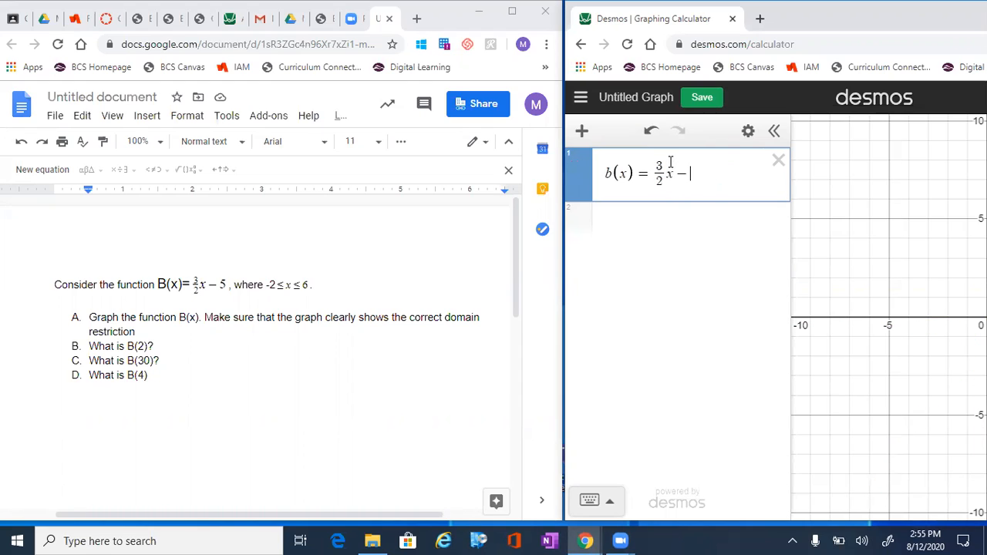
Circle the domain restriction −2 ≤ x ≤ 6 in the document's problem statement with a red annotation.
left_click_drag(980, 340, 793, 308)
left_click_drag(887, 316, 960, 261)
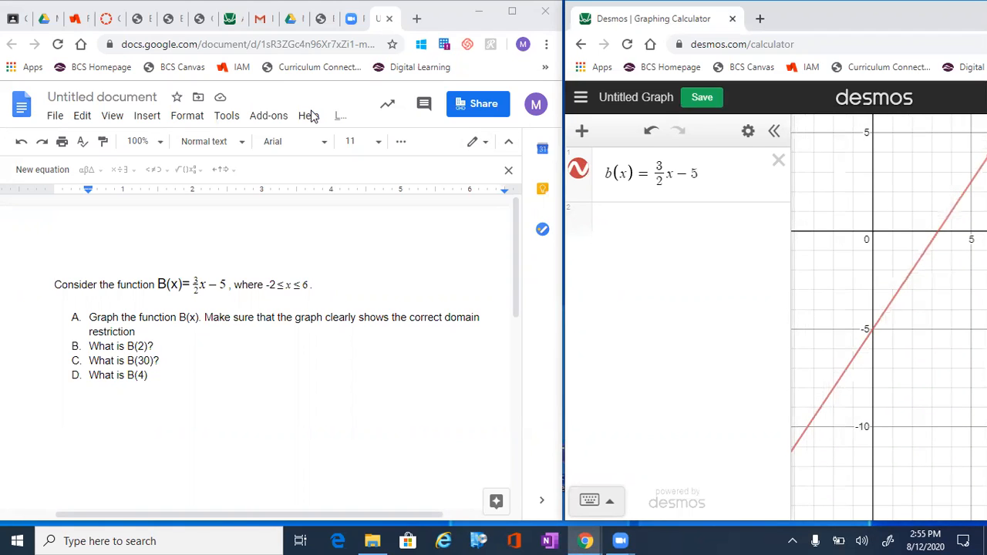
mouse_move(279, 261)
left_mouse_down()
mouse_move(265, 285)
mouse_move(293, 293)
mouse_move(325, 274)
mouse_move(302, 249)
mouse_move(281, 252)
left_mouse_up()
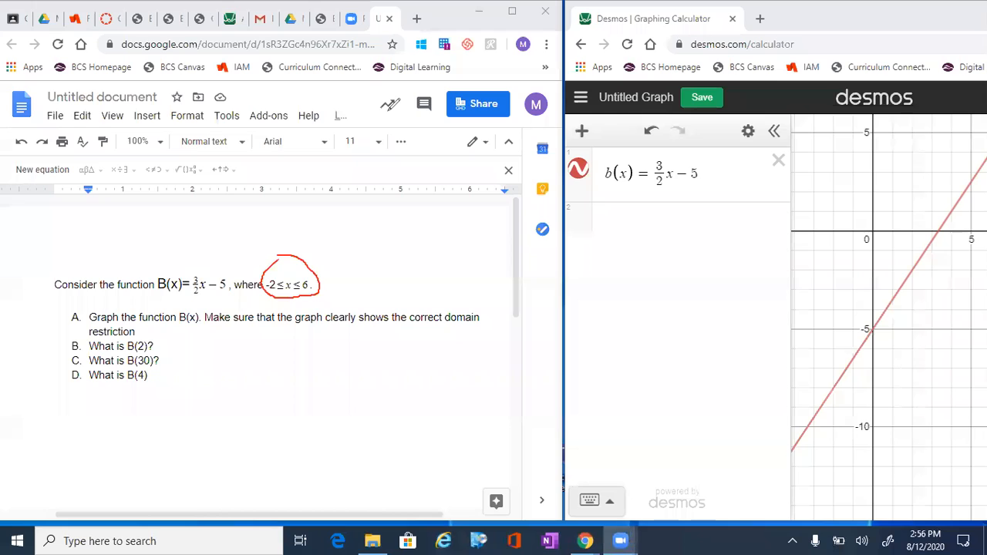
left_click_drag(863, 218, 734, 233)
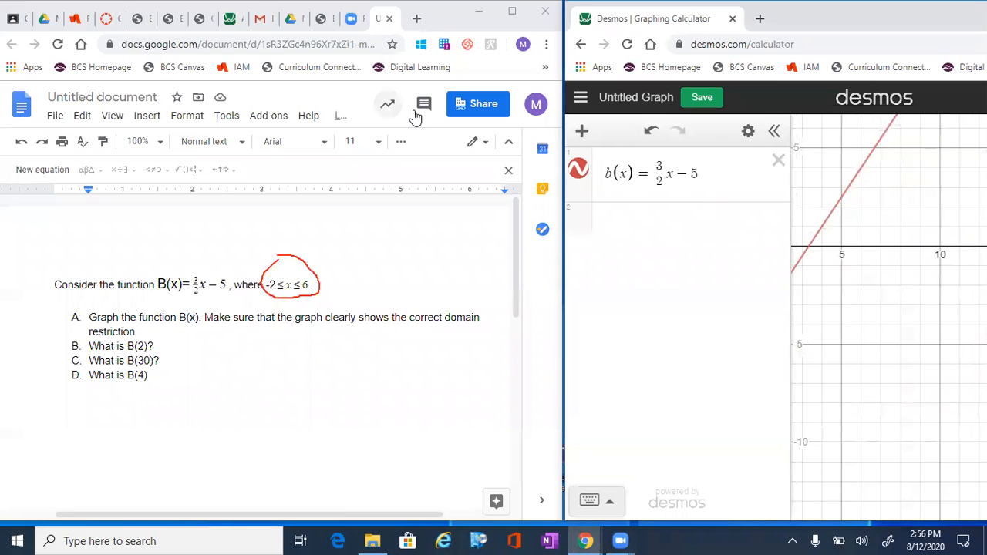
right_click(934, 236)
key("Escape")
left_click_drag(942, 208, 950, 275)
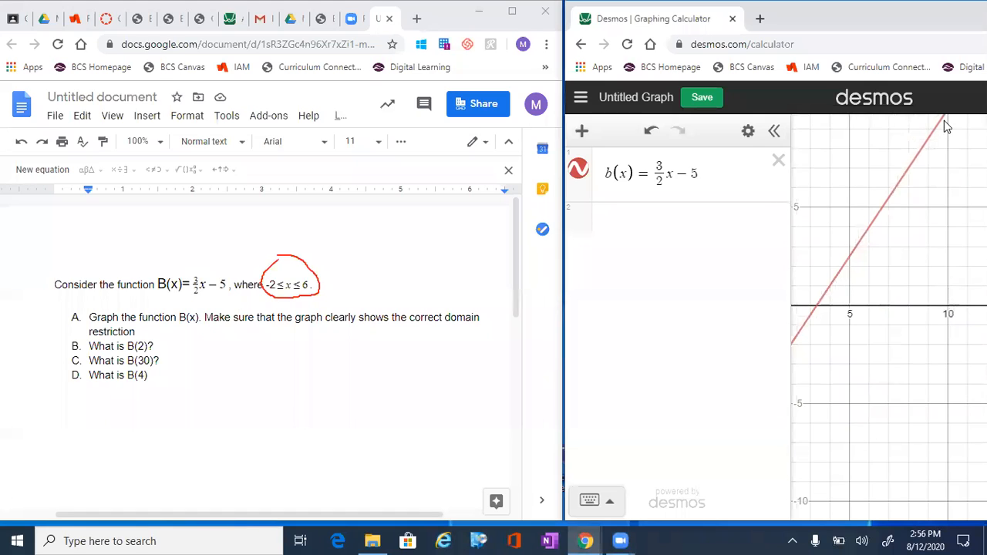
left_click_drag(930, 215, 952, 200)
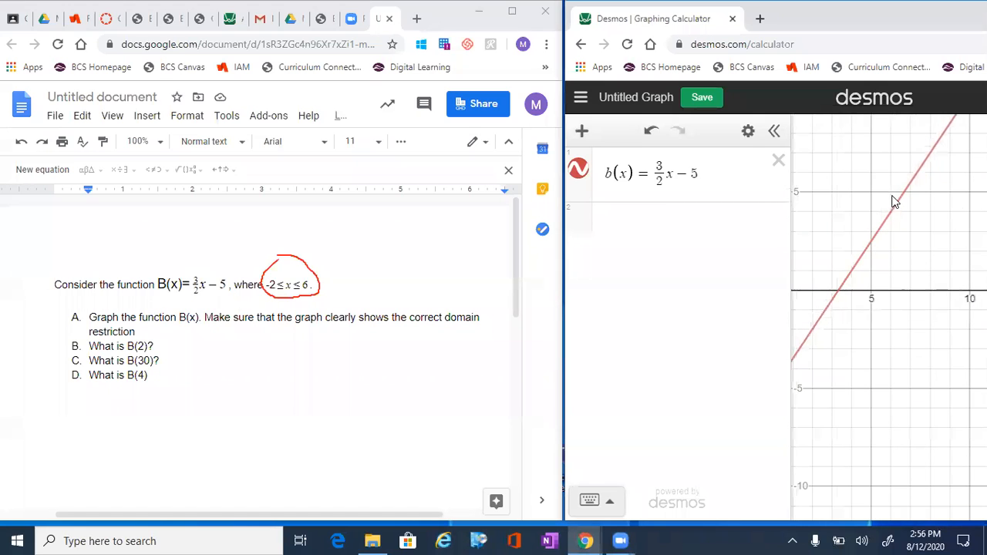
Restrict the domain of b(x) by appending {−2 ≤ x ≤ 6} to its expression.
left_click(725, 175)
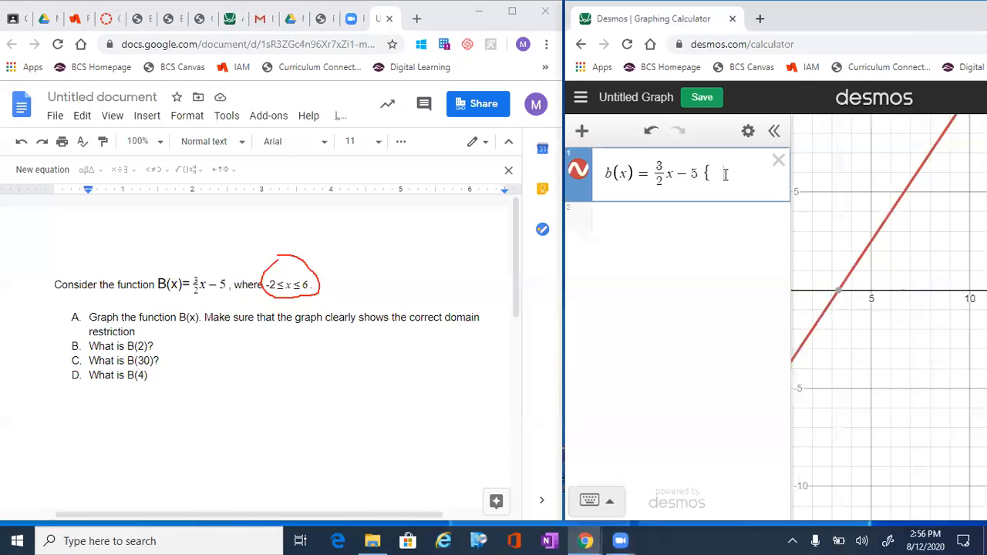
type("-2")
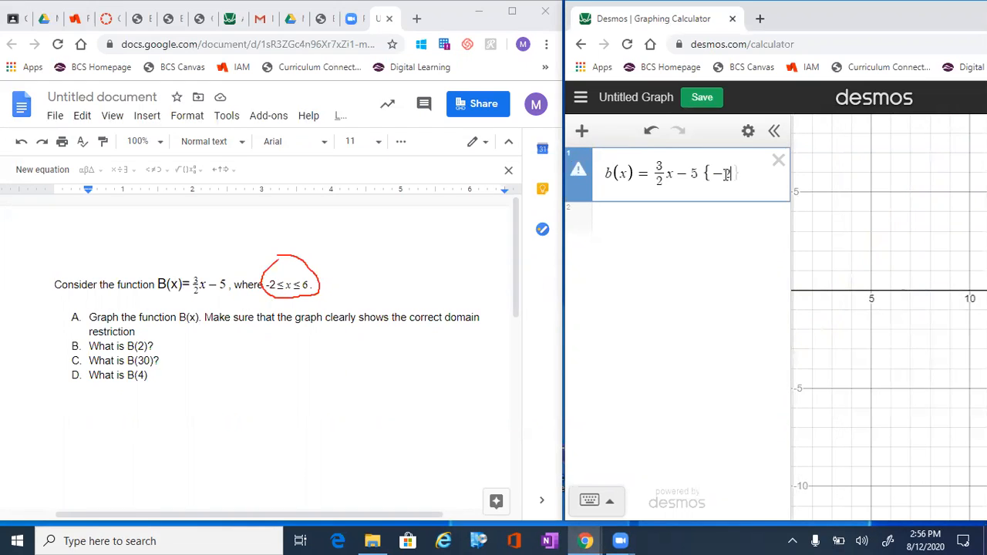
left_click(615, 502)
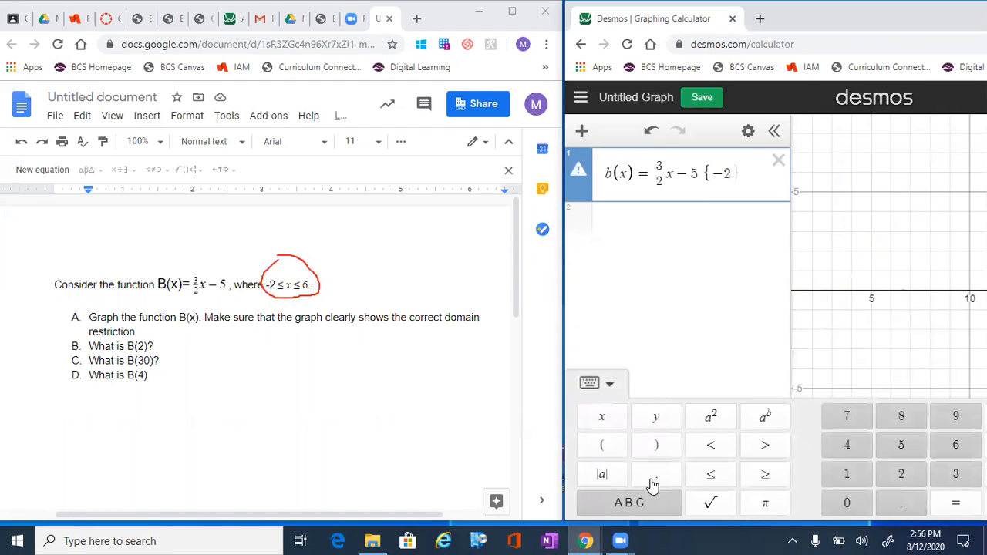
left_click(710, 474)
type("x")
left_click(710, 474)
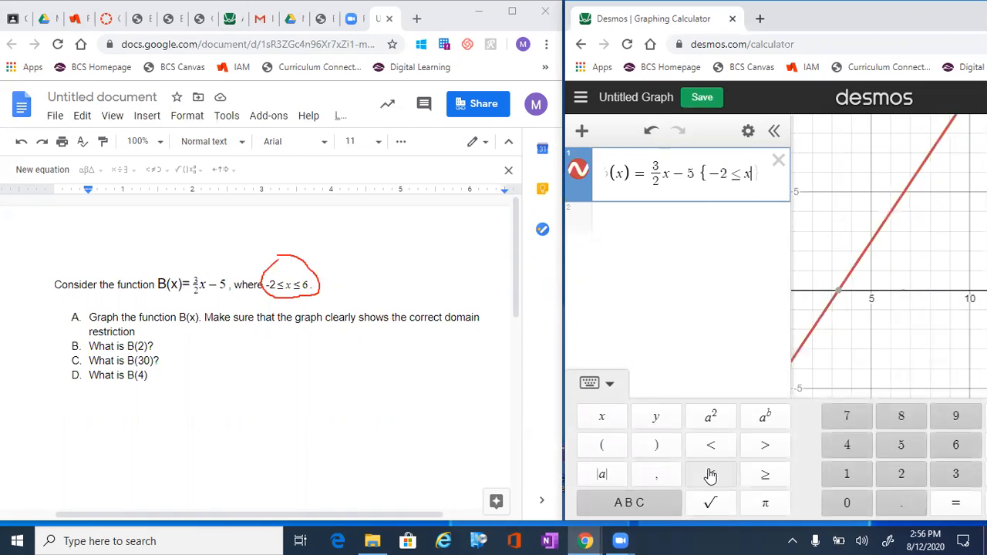
type("6")
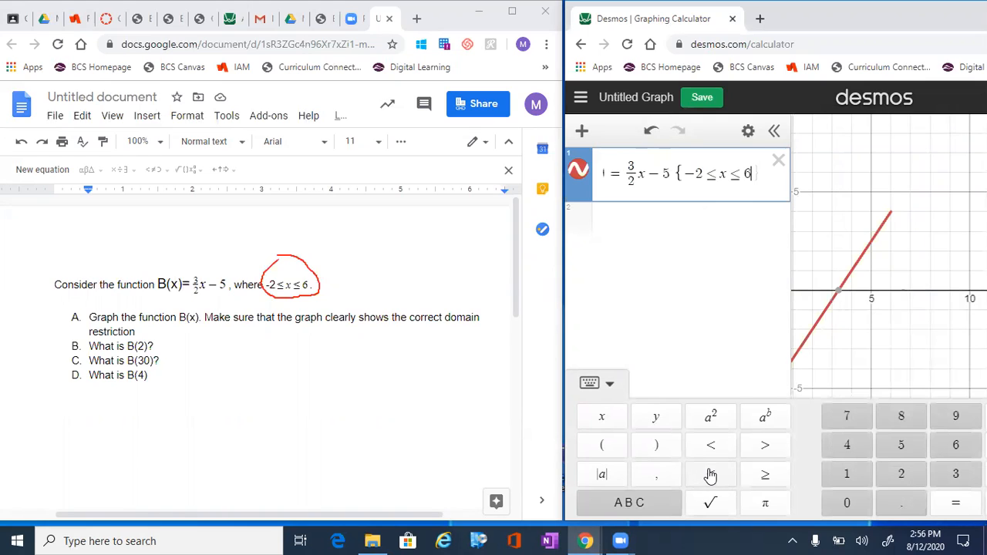
type("}")
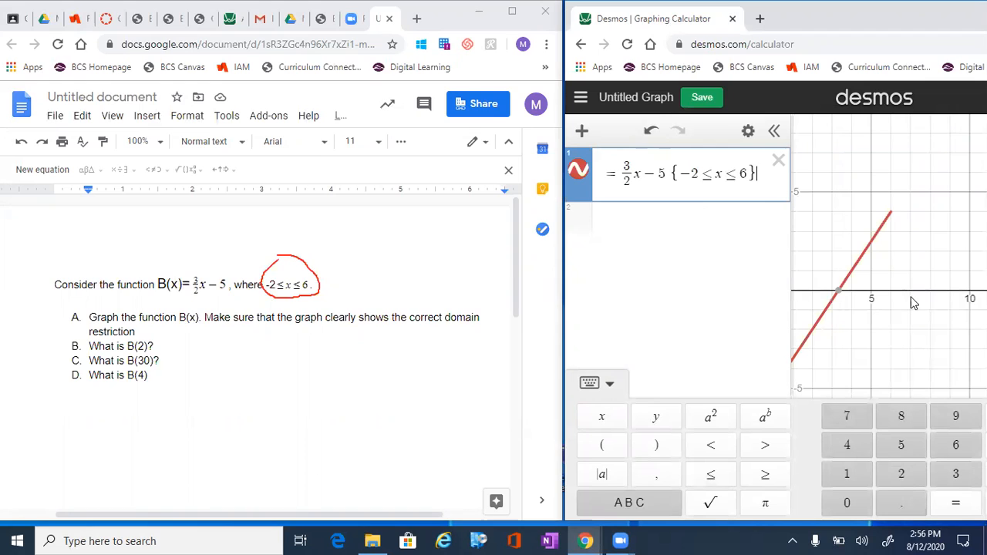
left_click(914, 184)
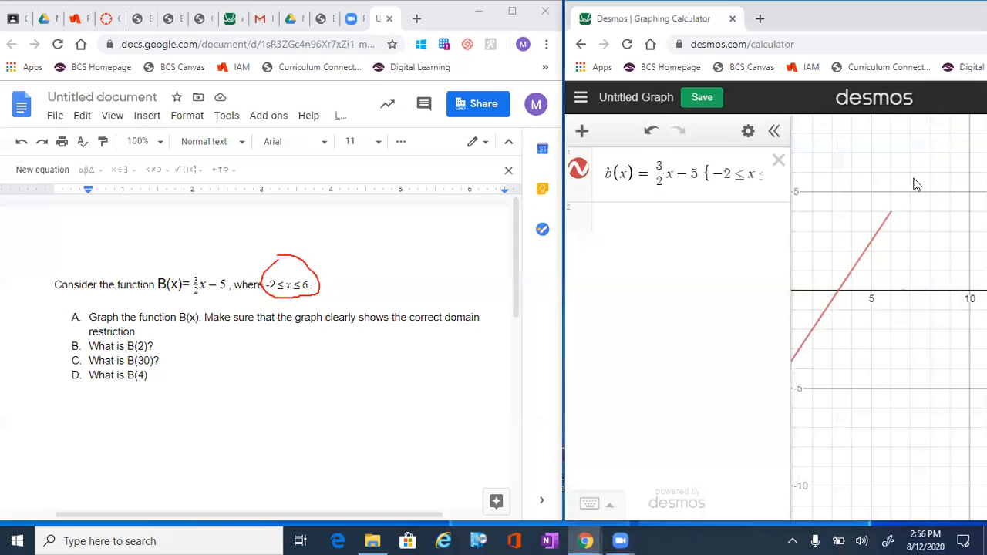
Examine both endpoints of the restricted line segment on the graph, giving the graph area more width.
left_click_drag(915, 184, 985, 168)
mouse_move(891, 342)
left_mouse_down()
mouse_move(913, 327)
mouse_move(893, 336)
left_mouse_up()
left_click_drag(796, 337, 717, 341)
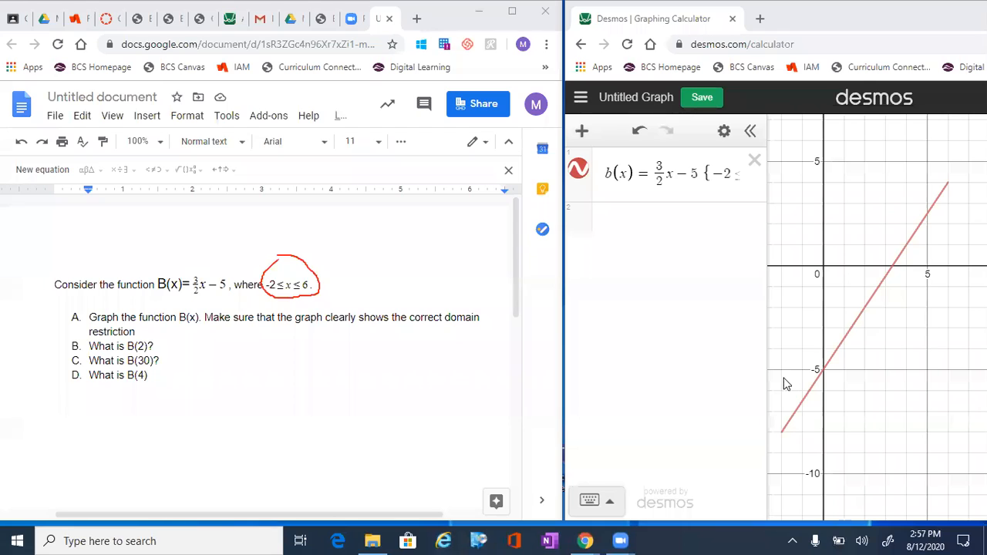
right_click(779, 438)
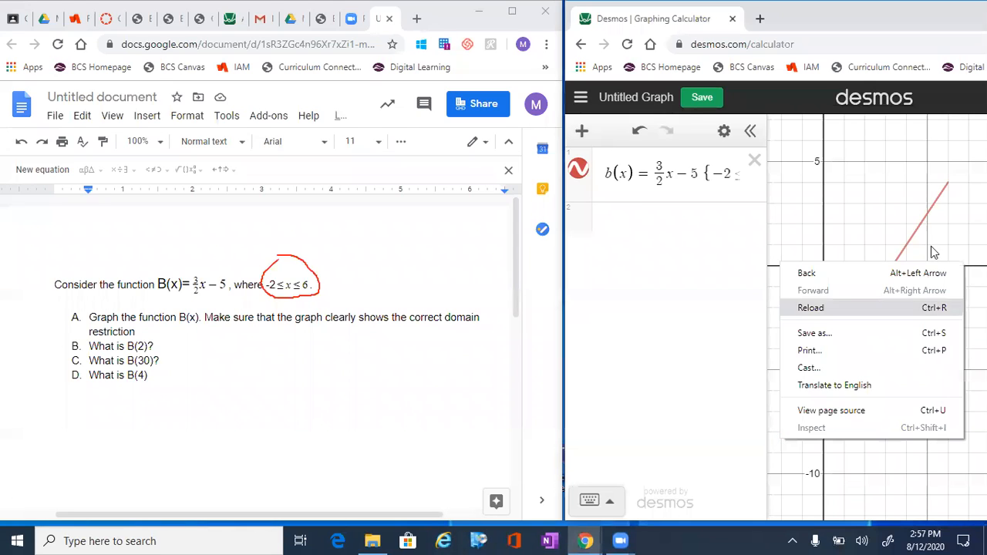
left_click(962, 218)
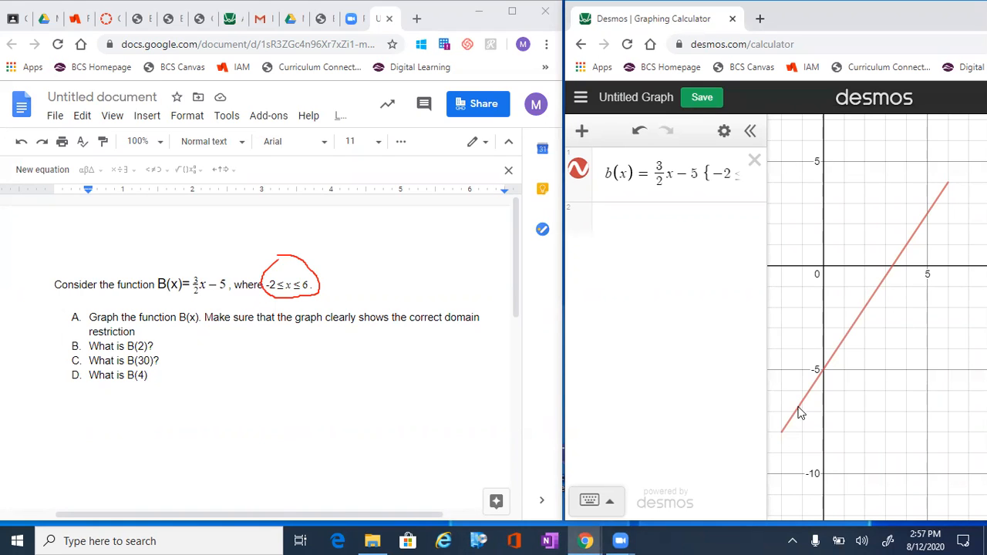
left_click_drag(884, 394, 915, 386)
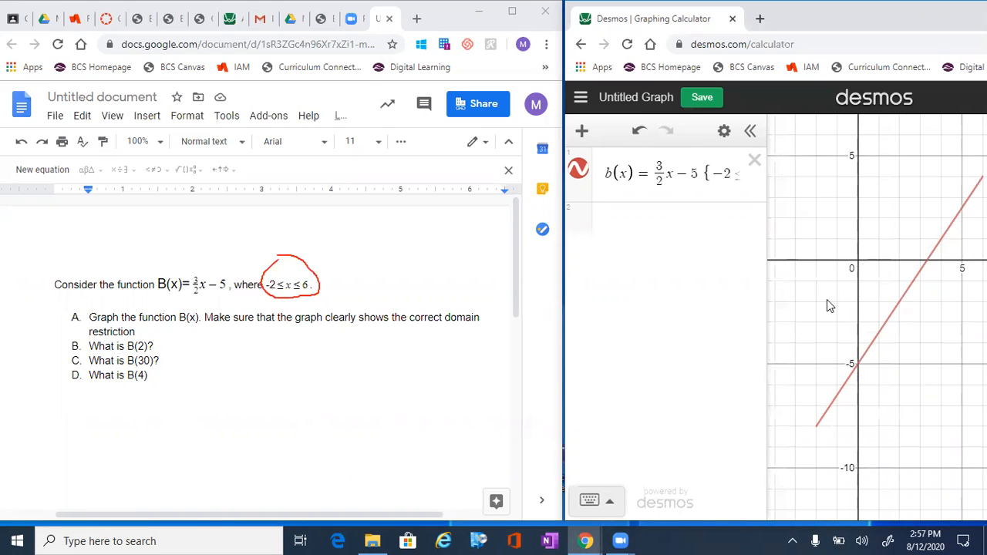
right_click(800, 302)
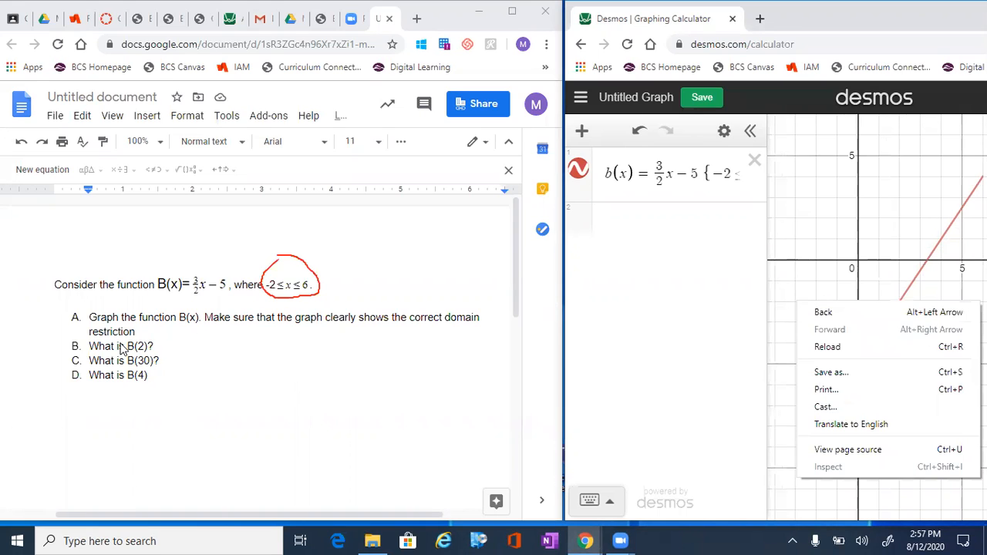
left_click(861, 188)
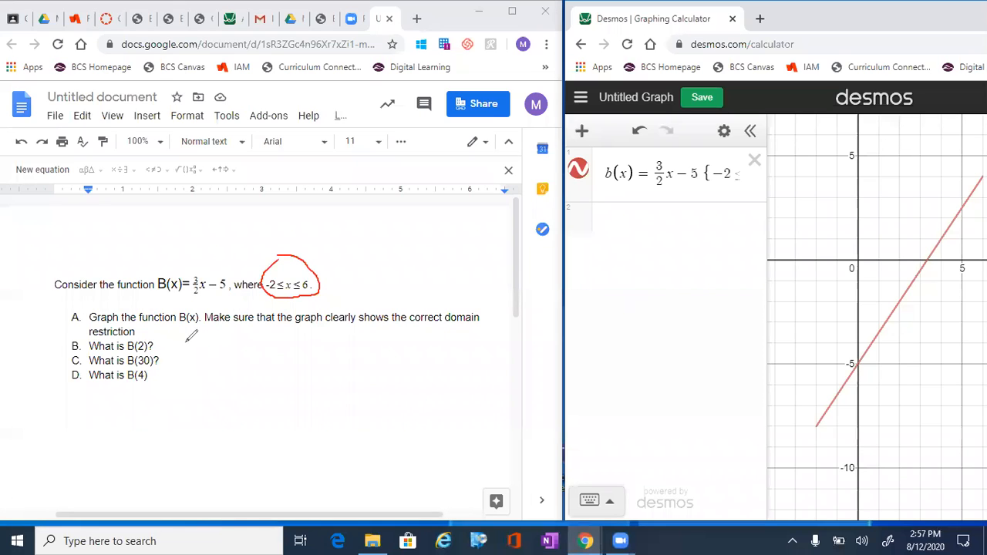
Handwrite x=2 beside question B and mark the matching point on the graphed line with a red annotation.
mouse_move(186, 344)
left_mouse_down()
mouse_move(199, 351)
mouse_move(167, 366)
mouse_move(213, 344)
mouse_move(243, 358)
left_mouse_up()
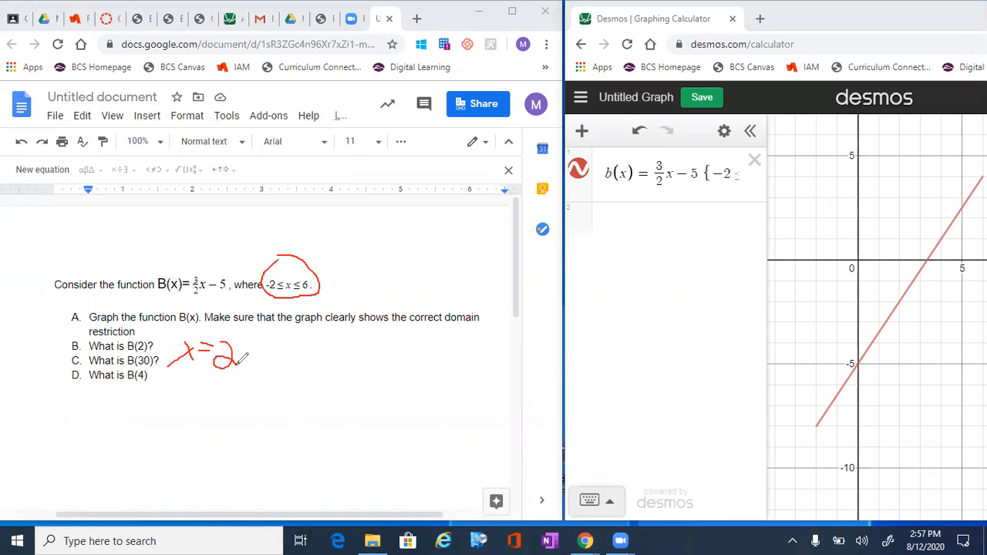
left_click_drag(905, 260, 901, 303)
Evaluate b(2) on the second expression line and enter b(2)=-2 as the answer after question B in the document.
left_click(622, 220)
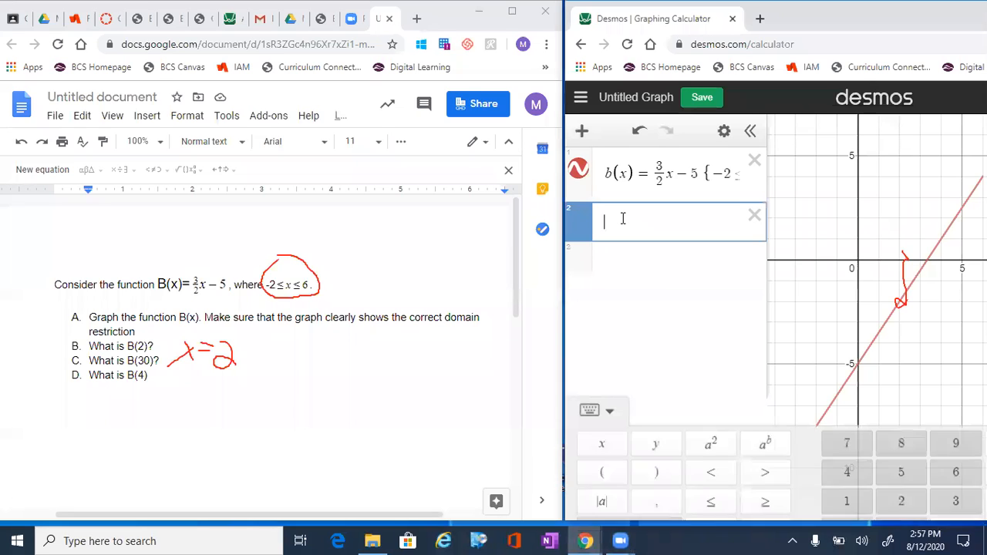
type("b(2")
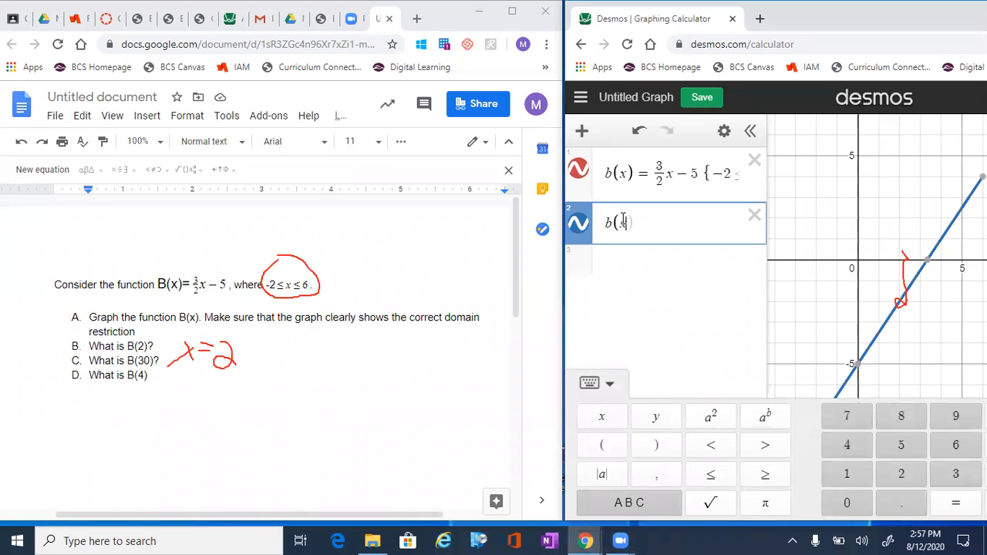
type(")")
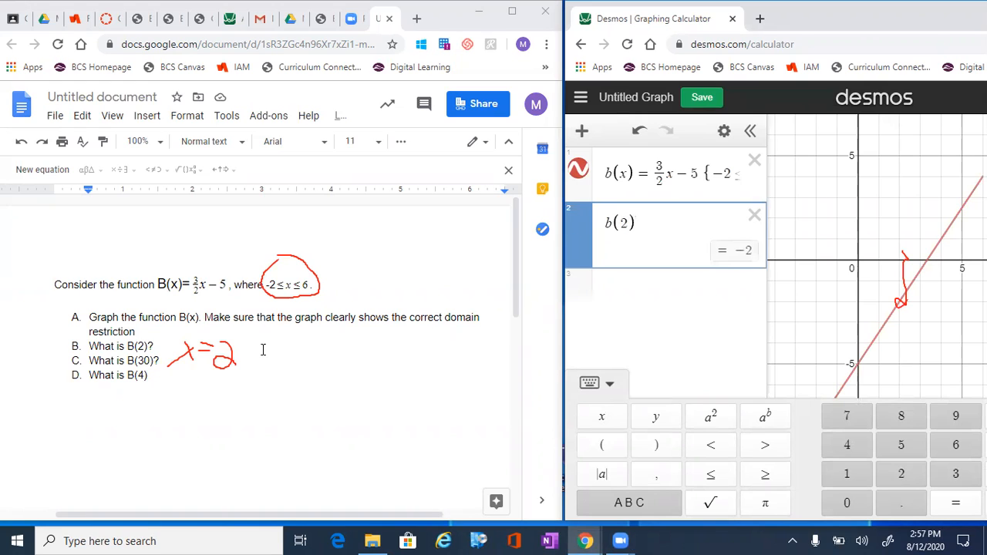
left_click(168, 345)
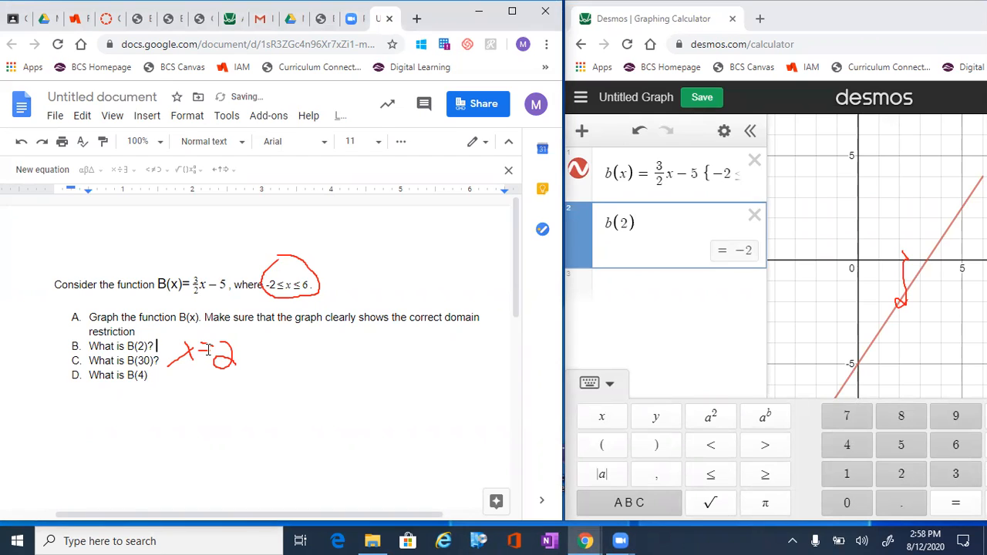
type("b(2)=-2")
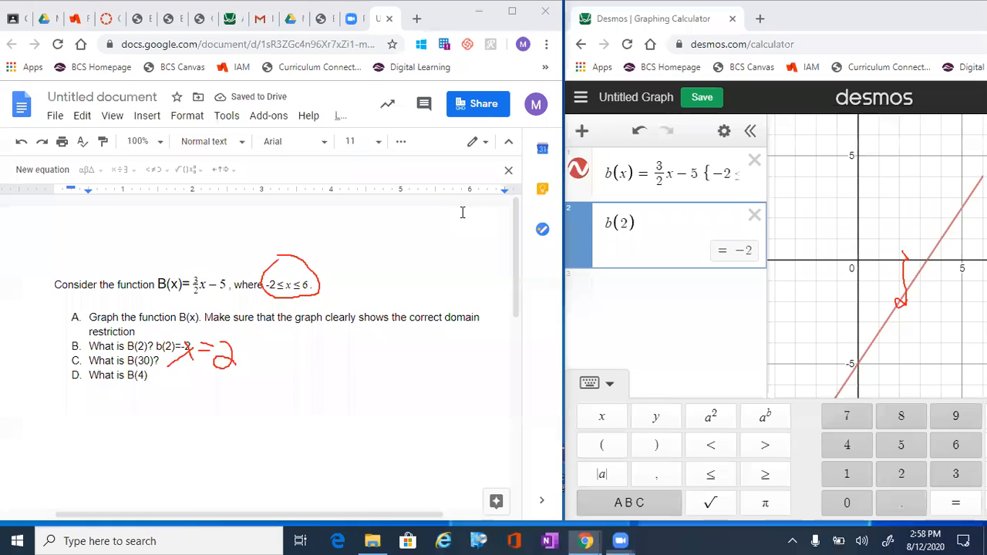
Erase the handwritten x=2 beside question B and the red point marking on the graph.
mouse_move(204, 347)
left_mouse_down()
mouse_move(236, 333)
mouse_move(187, 349)
mouse_move(190, 338)
left_mouse_up()
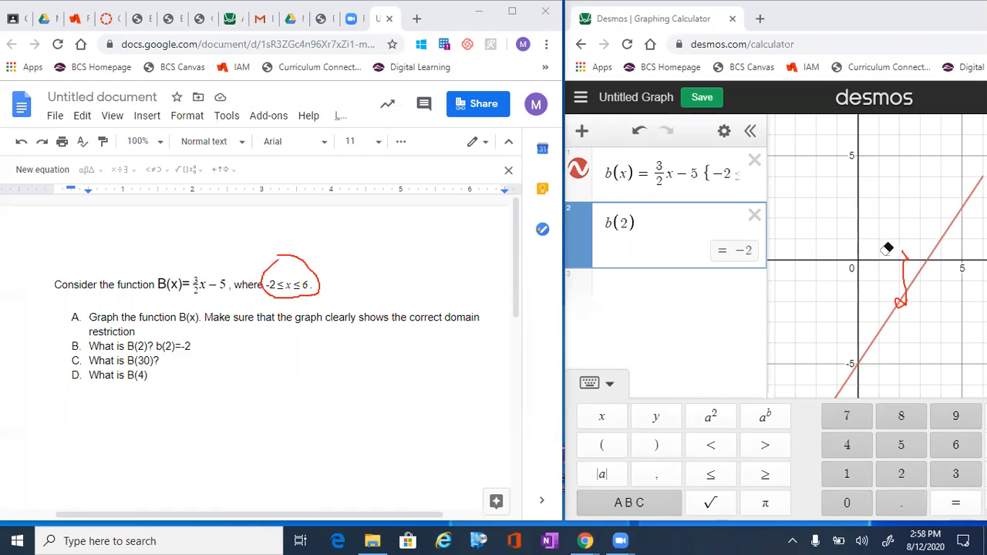
left_click_drag(899, 258, 917, 291)
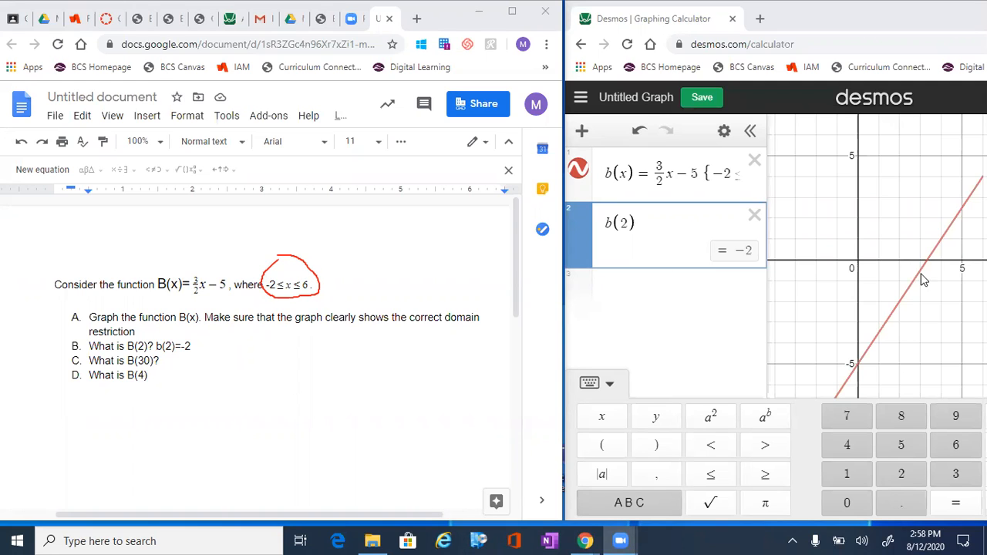
left_click_drag(924, 281, 820, 316)
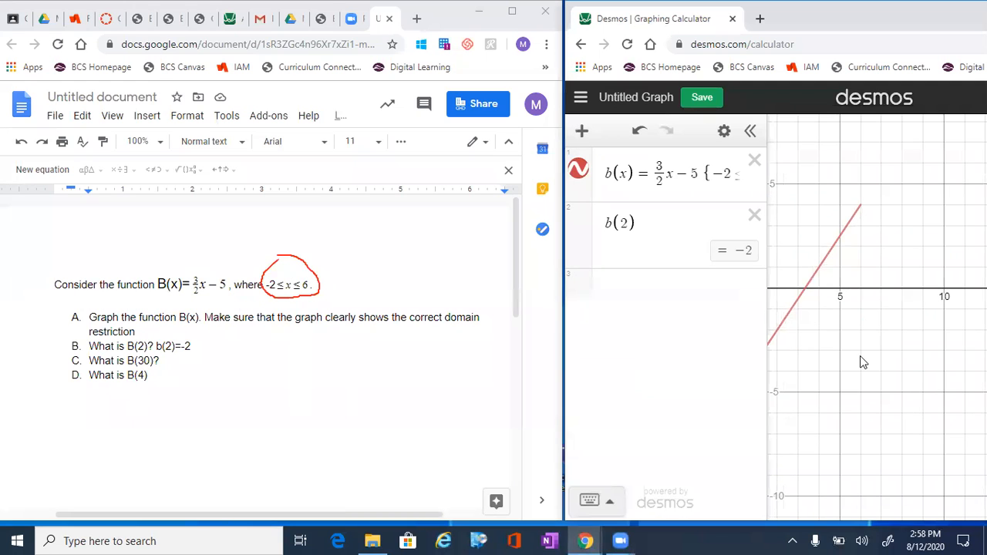
Enter "No solution na undefined" as the answer after question C in the document and select the word undefined.
left_click_drag(860, 355, 810, 396)
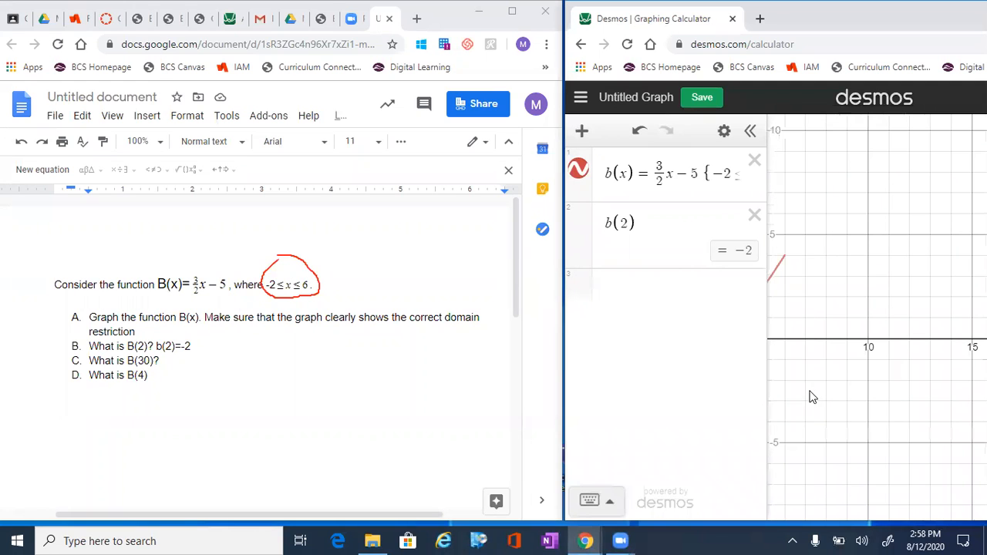
left_click(176, 360)
left_click(175, 361)
type("No sol")
type("ut")
type("ion")
type(" n")
type("o")
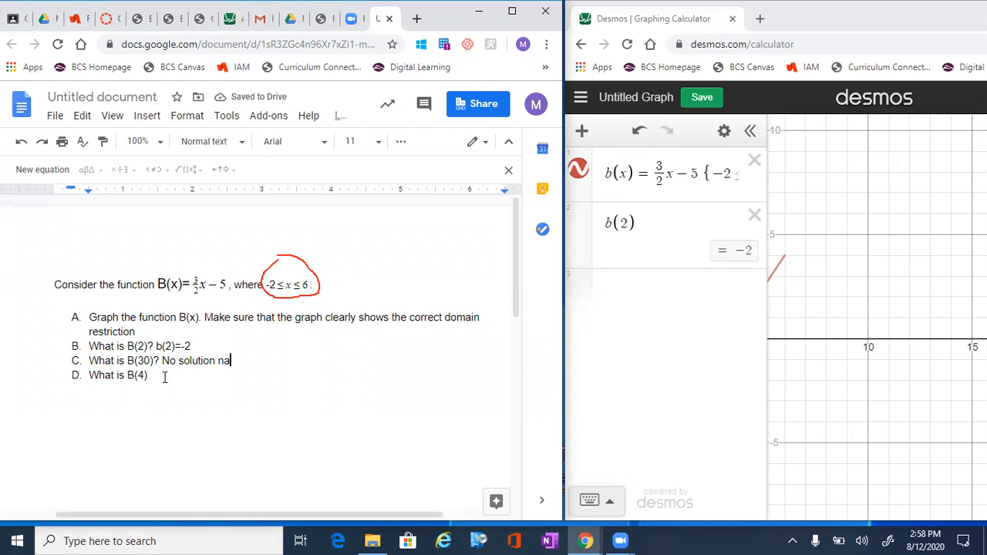
type(" und")
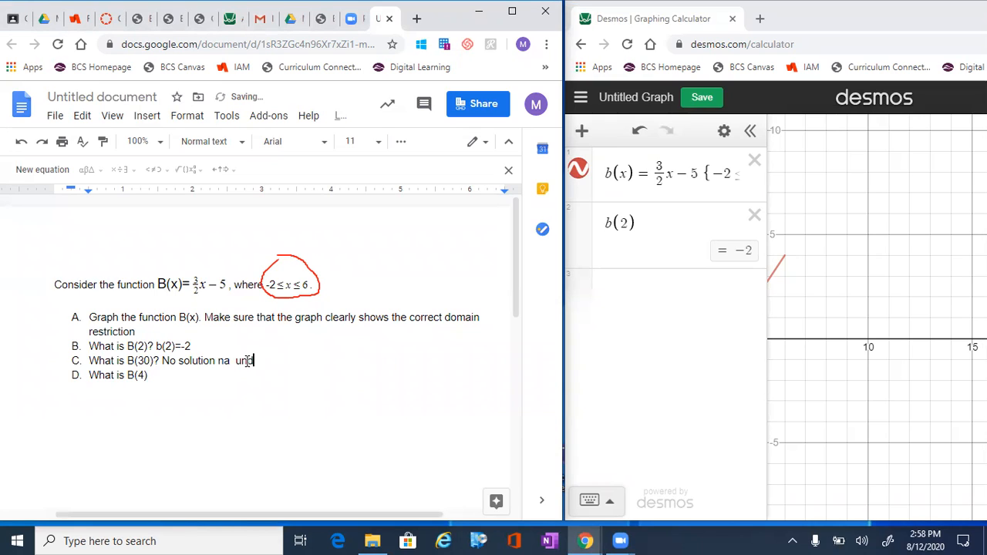
type("efined")
left_click_drag(239, 361, 292, 360)
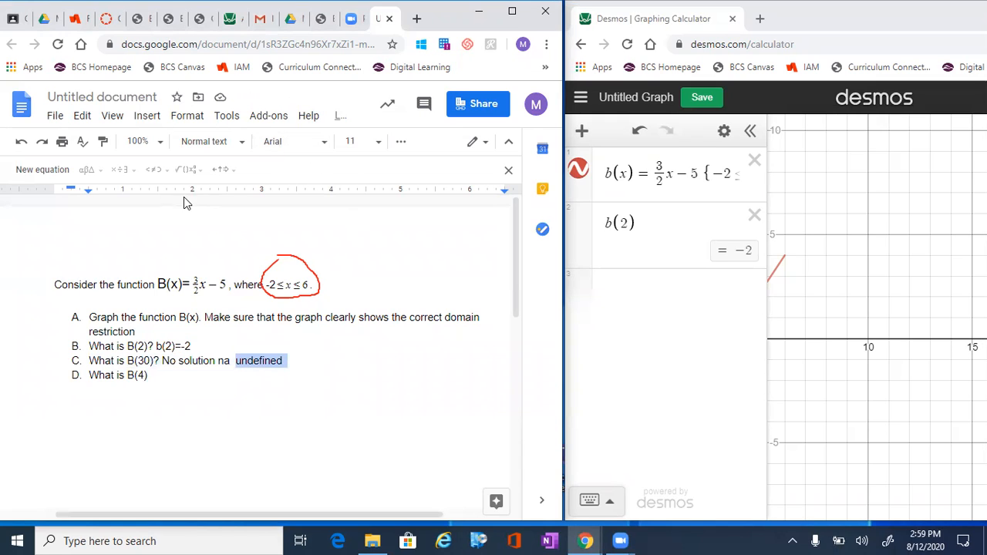
Add a question mark to the end of question D and evaluate b(4) on the third expression line.
left_click(234, 377)
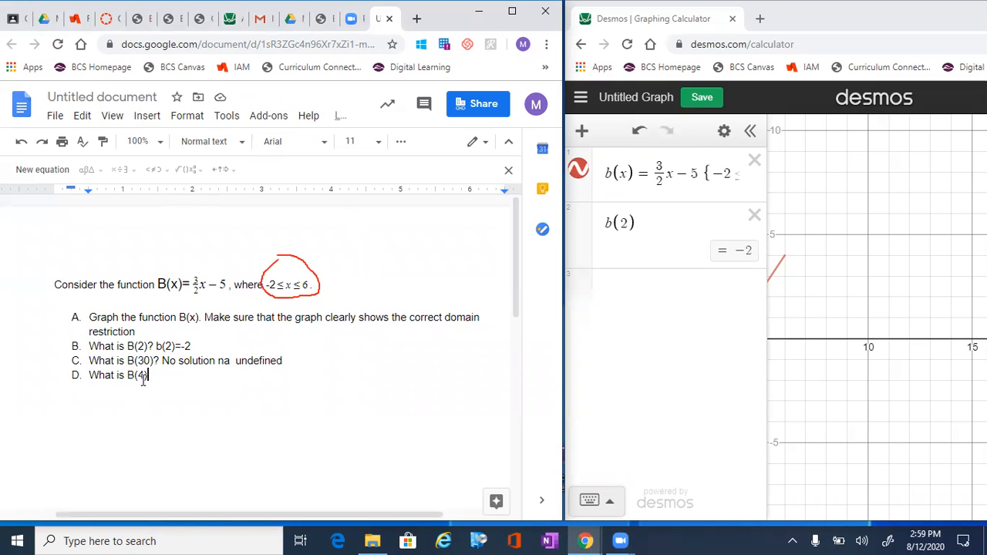
type("?")
left_click_drag(879, 288, 986, 218)
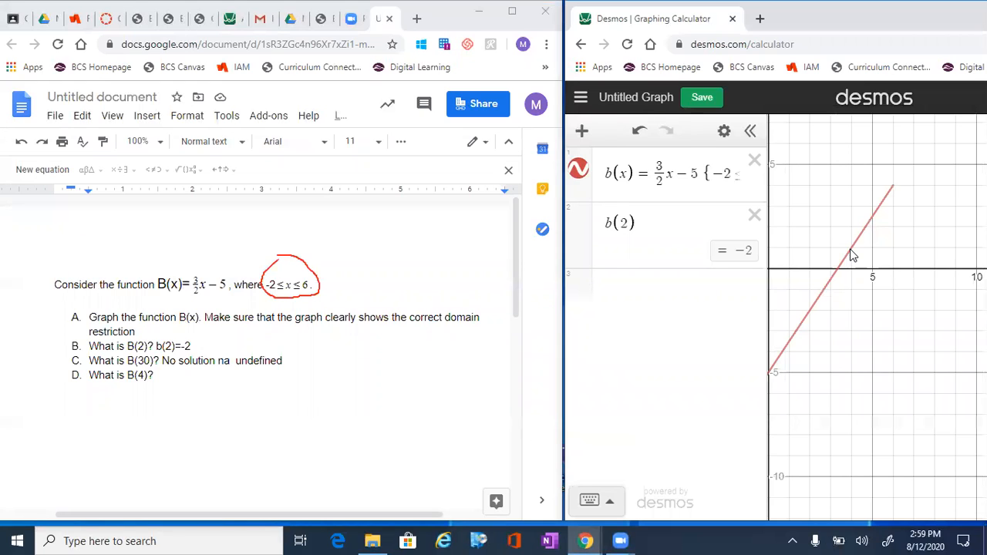
left_click_drag(821, 247, 840, 246)
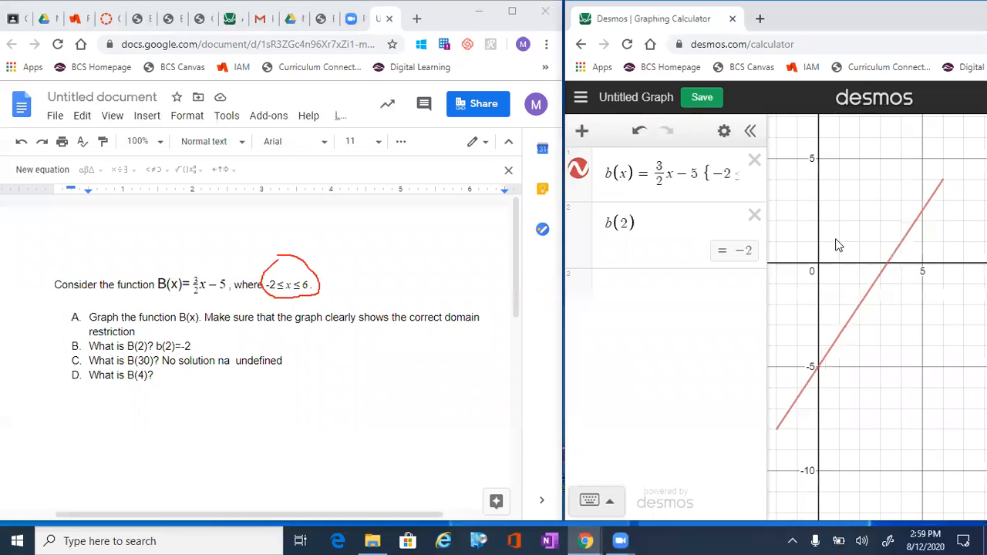
left_click(629, 290)
type("b")
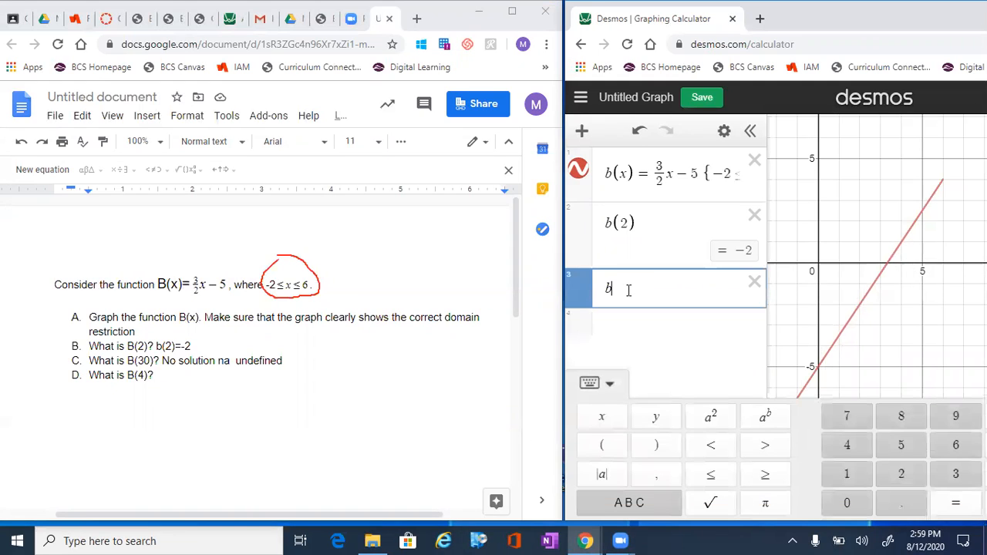
type("(4)")
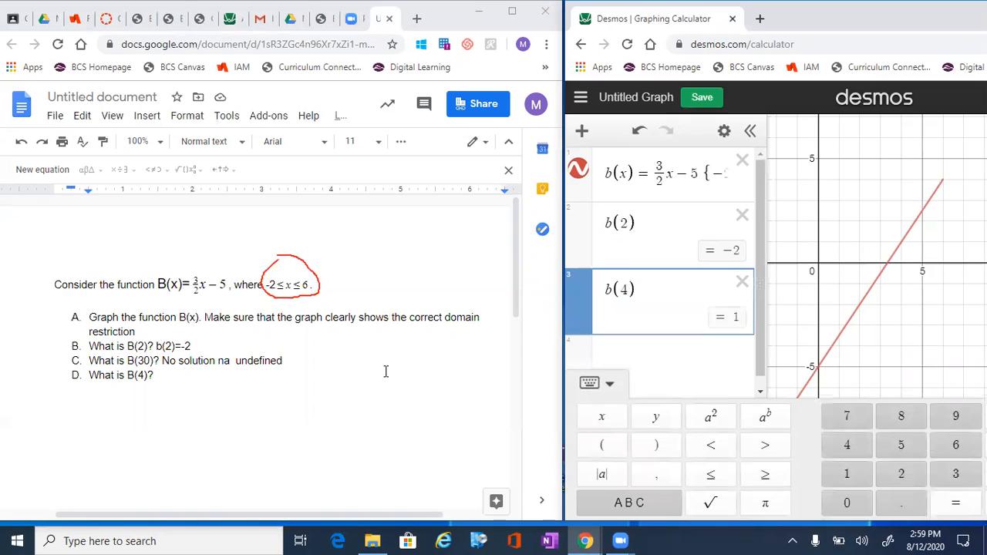
Enter b(4)=1 as the answer after question D in the document, separated from the question by a space.
left_click(165, 375)
type("b(4")
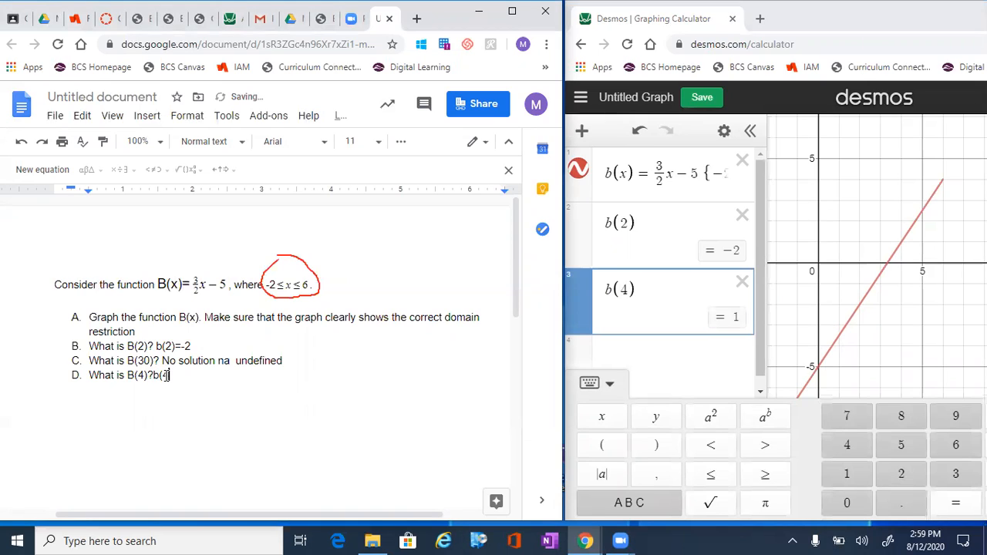
type(")=1")
left_click(154, 375)
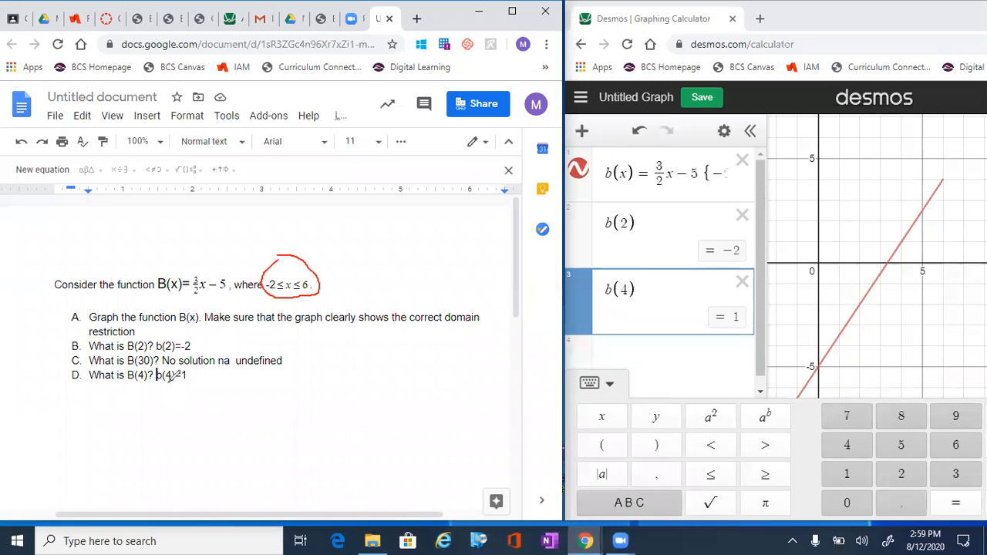
Annotate question D's answer in red handwriting, linking an x to the 4 and a y to the 1.
mouse_move(167, 383)
left_mouse_down()
mouse_move(170, 396)
mouse_move(185, 392)
mouse_move(166, 410)
mouse_move(174, 428)
mouse_move(173, 401)
mouse_move(219, 414)
mouse_move(245, 455)
left_mouse_up()
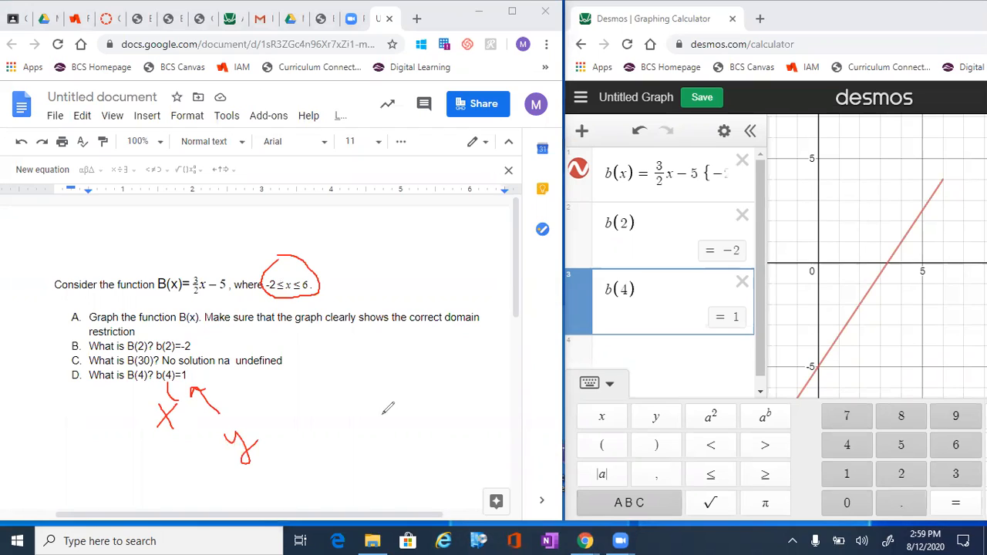